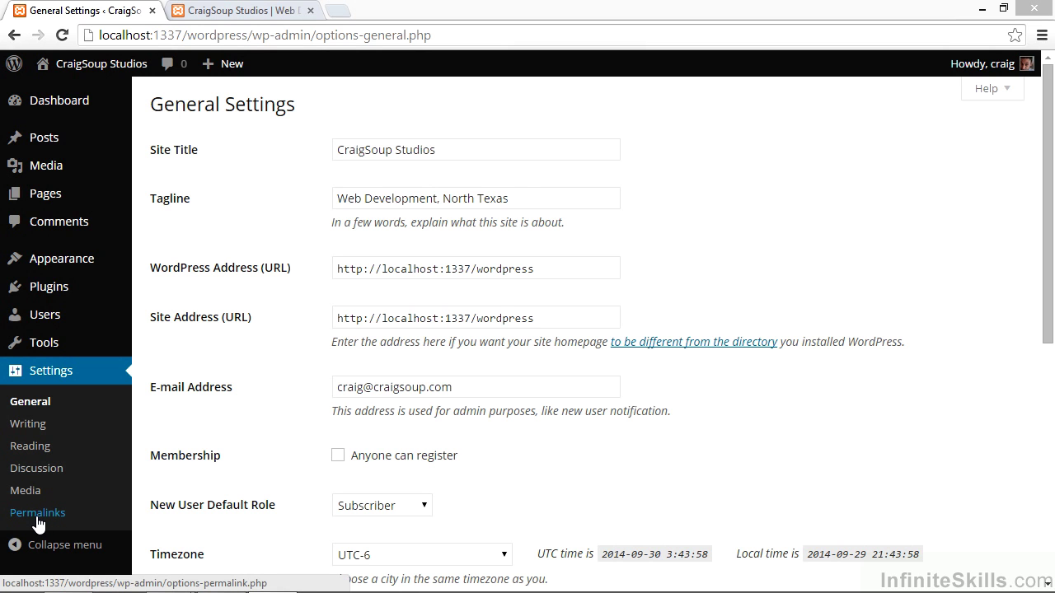
- Open Permalink Settings and highlight the site address and ?p=123 in the Default example
left_click(37, 514)
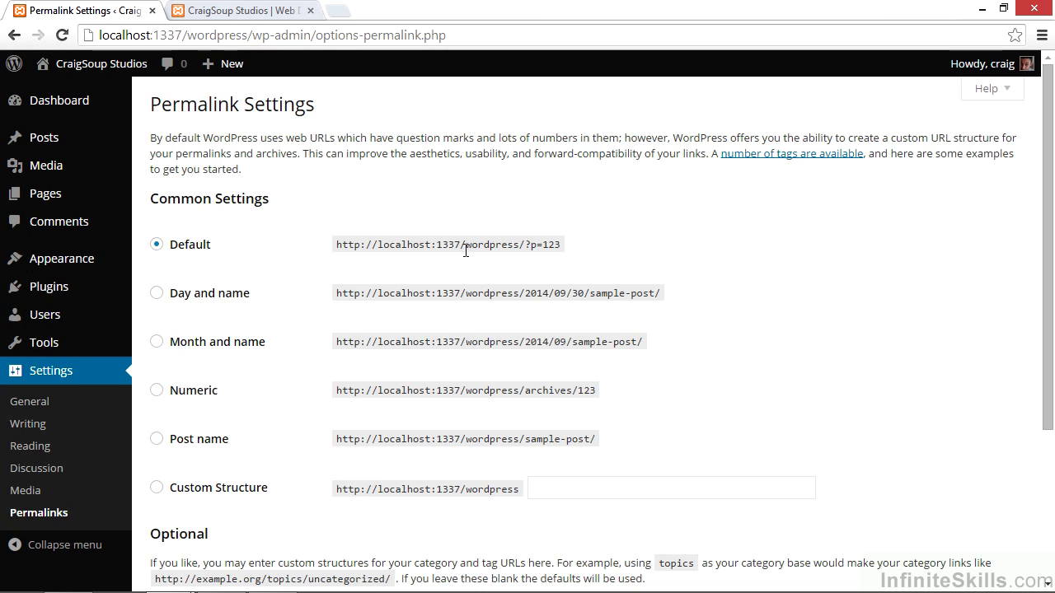
left_click_drag(339, 244, 519, 248)
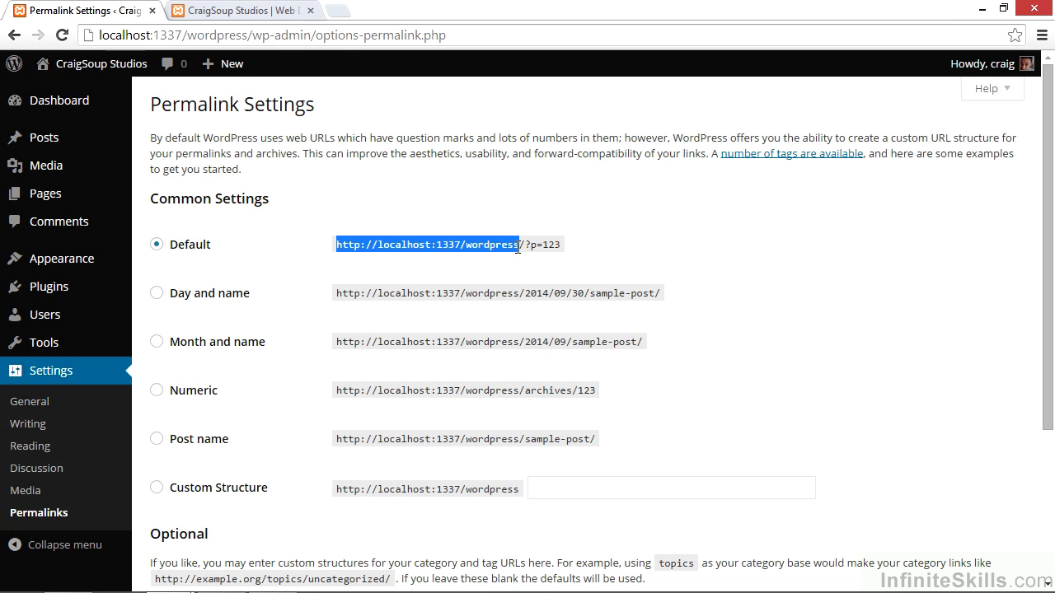
left_click_drag(524, 245, 560, 245)
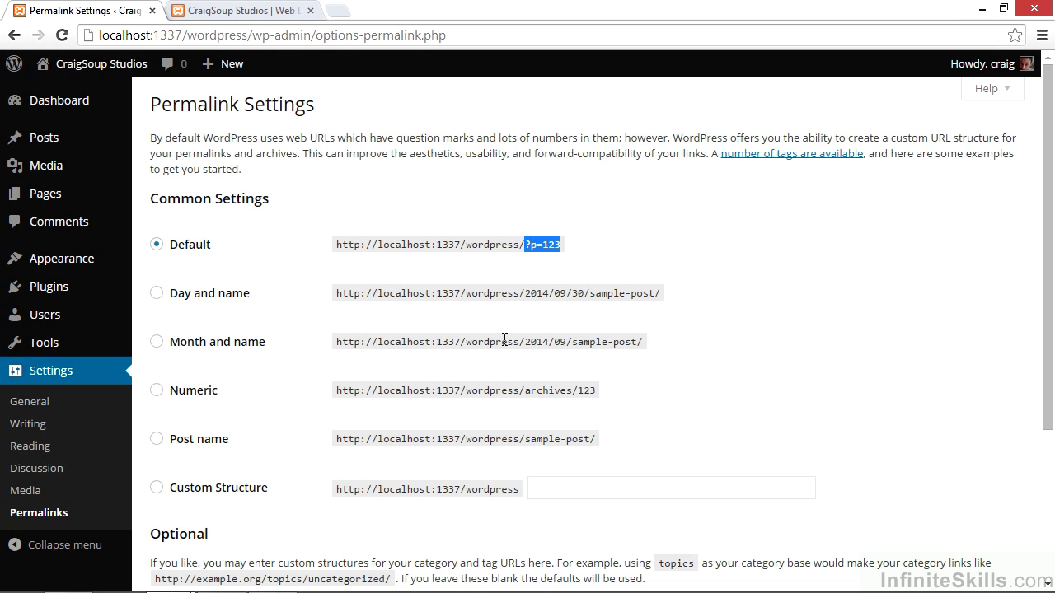
- On the live site, open the Hello world! post and highlight its ?p=1 address
left_click(202, 12)
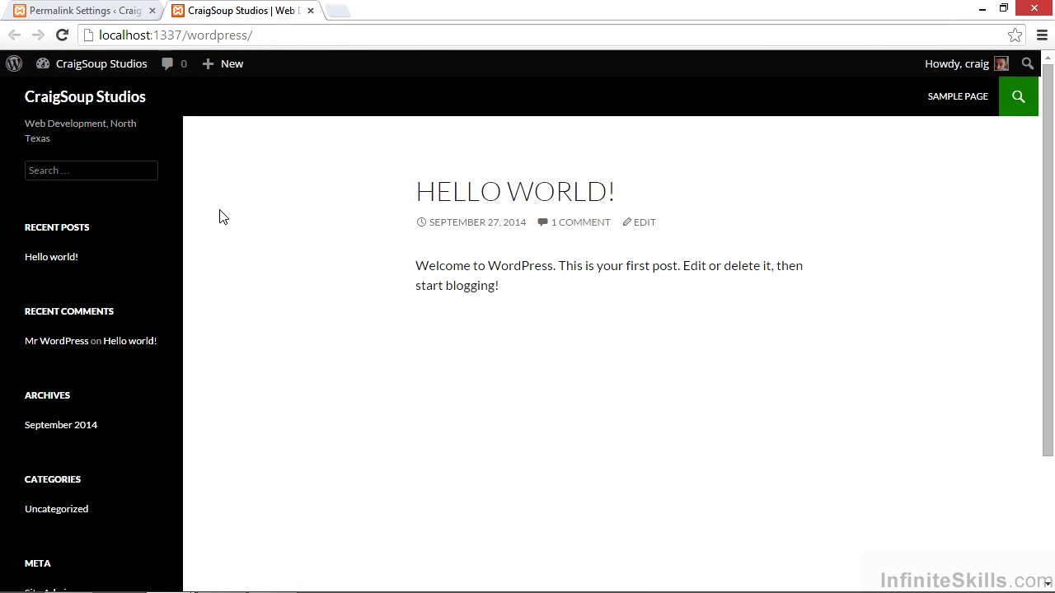
left_click(554, 198)
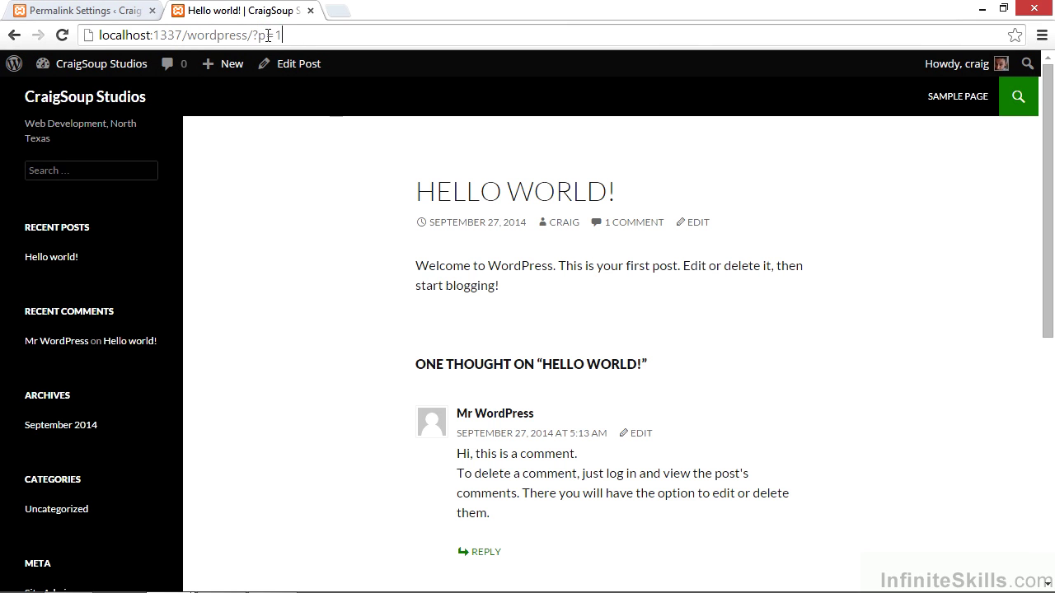
left_click_drag(274, 36, 295, 35)
- Select Day and name and highlight the example's wordpress, 2014/09/30 date and sample-post parts
left_click(66, 11)
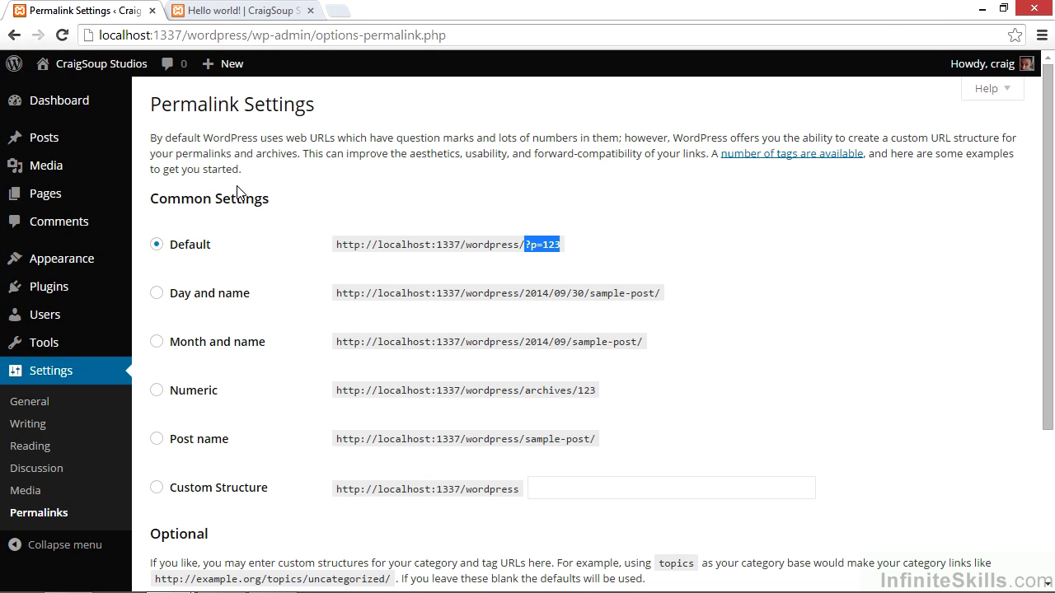
left_click(156, 296)
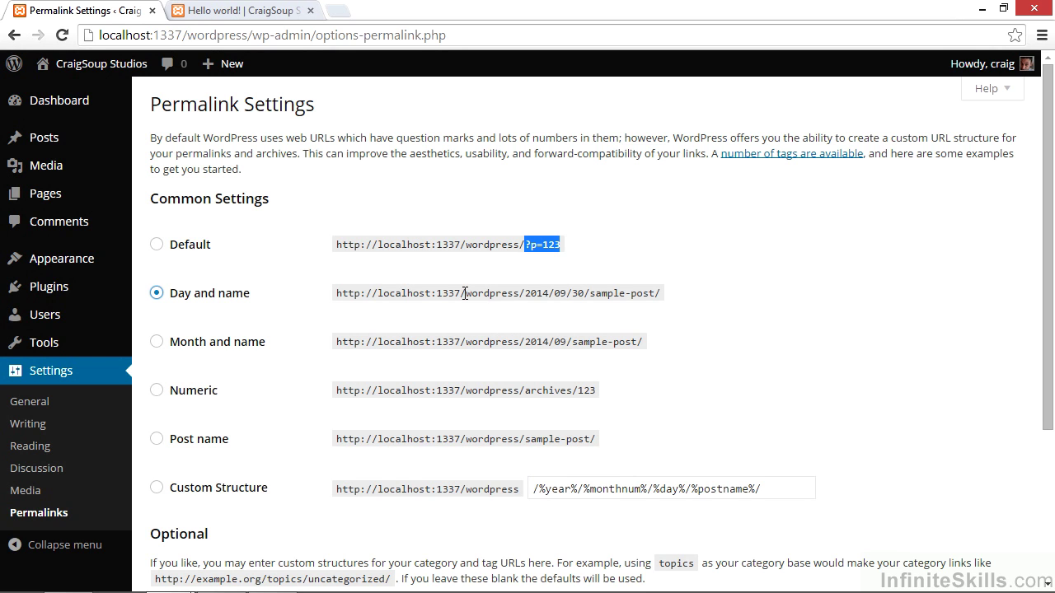
left_click_drag(465, 294, 514, 294)
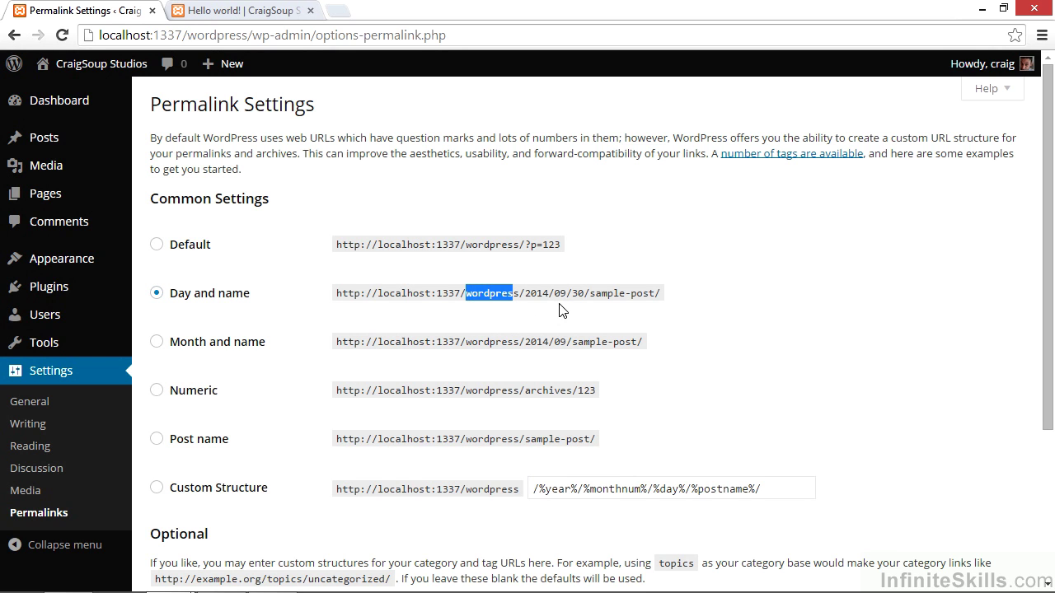
left_click_drag(525, 293, 554, 295)
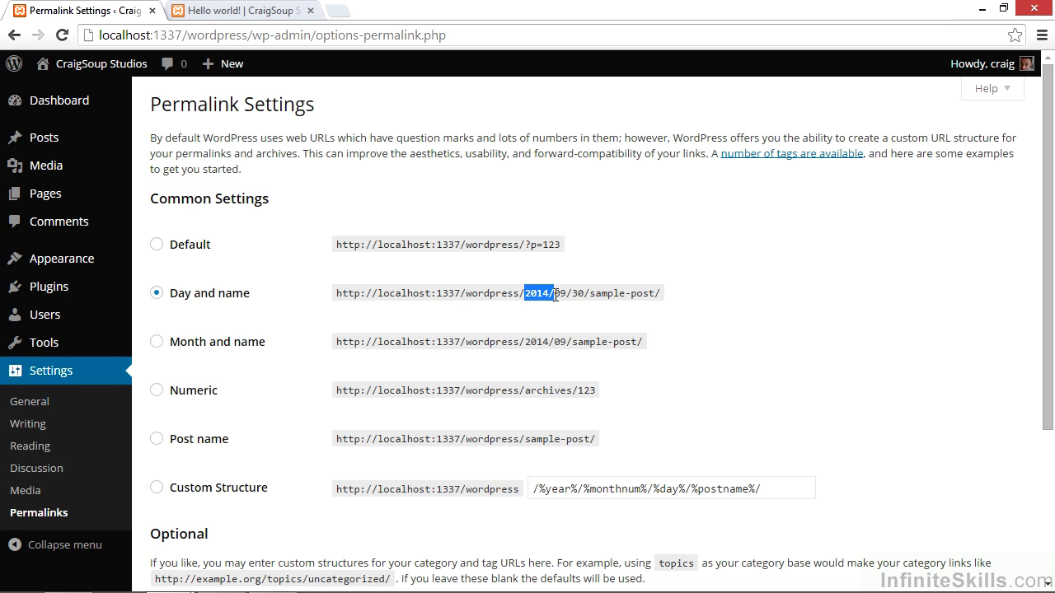
left_click(580, 294)
left_click_drag(590, 293, 657, 297)
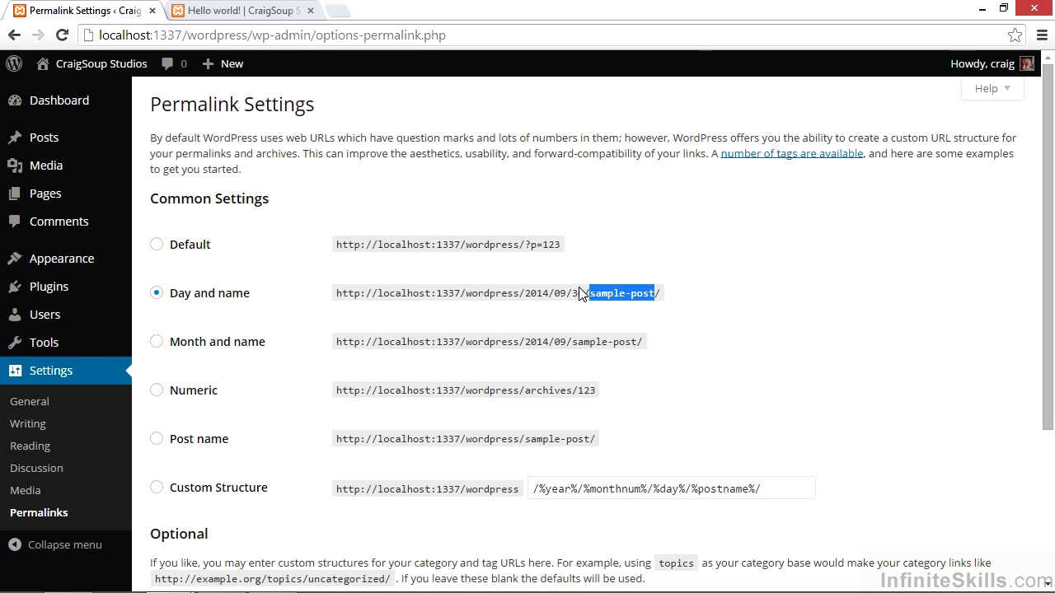
mouse_move(527, 295)
left_mouse_down()
mouse_move(637, 303)
mouse_move(581, 312)
left_mouse_up()
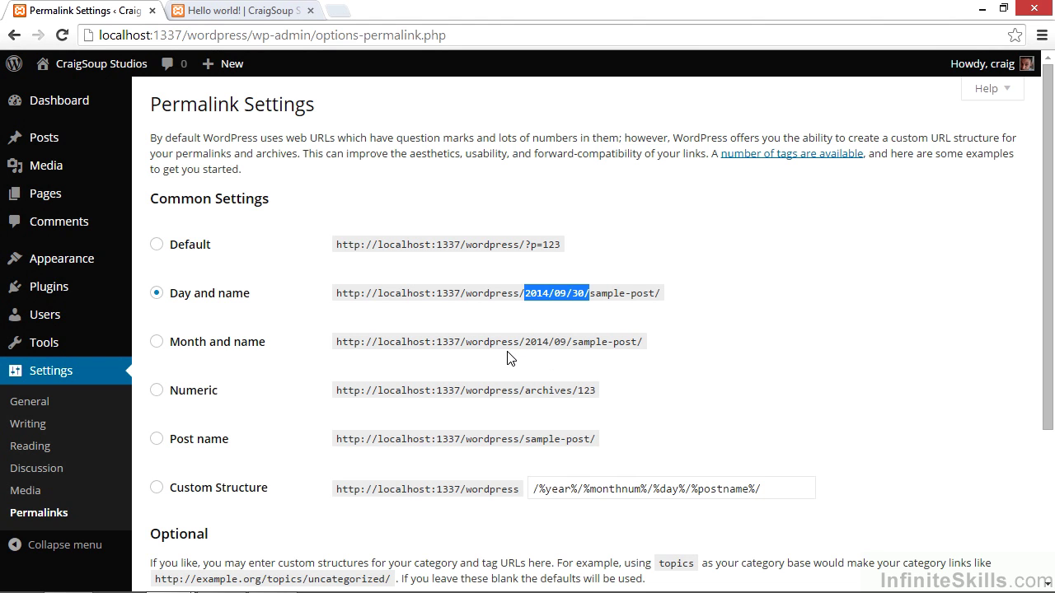
- Try Month and name, then Numeric (highlighting 123), and settle on Post name
left_click(157, 341)
left_click(157, 392)
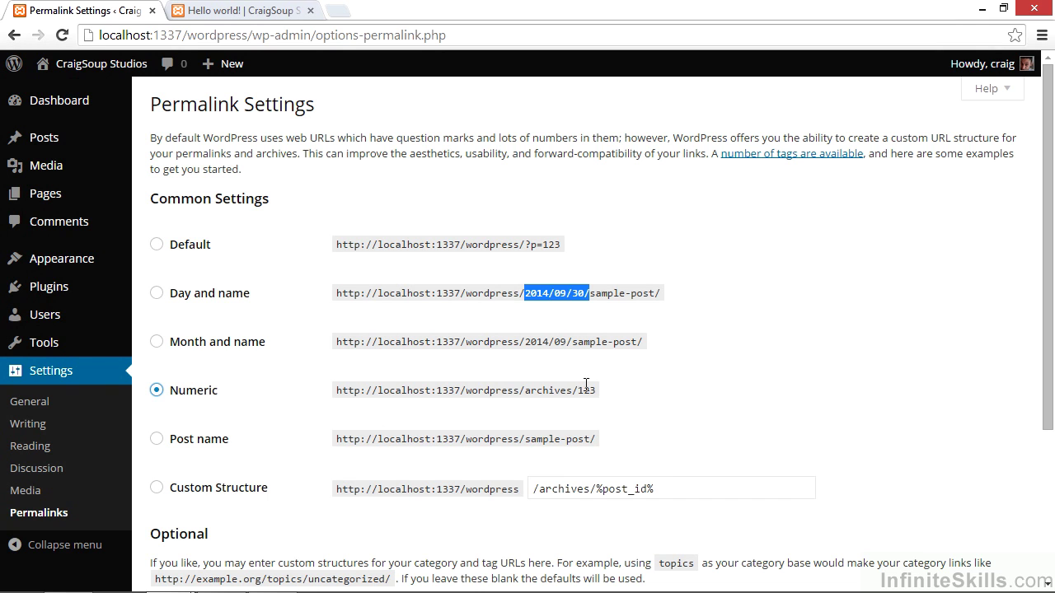
left_click_drag(575, 392, 600, 394)
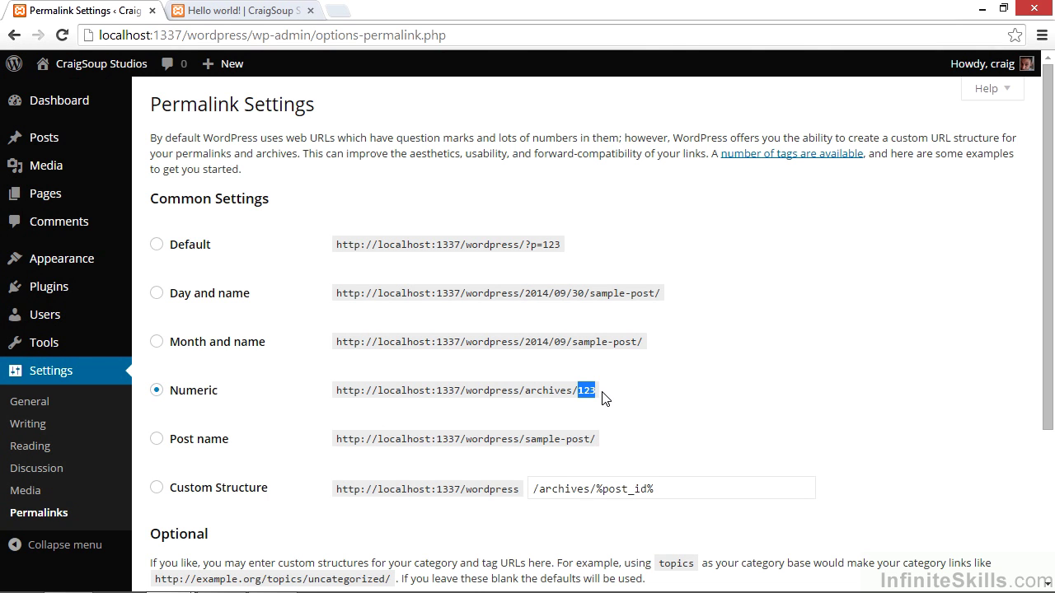
left_click(157, 441)
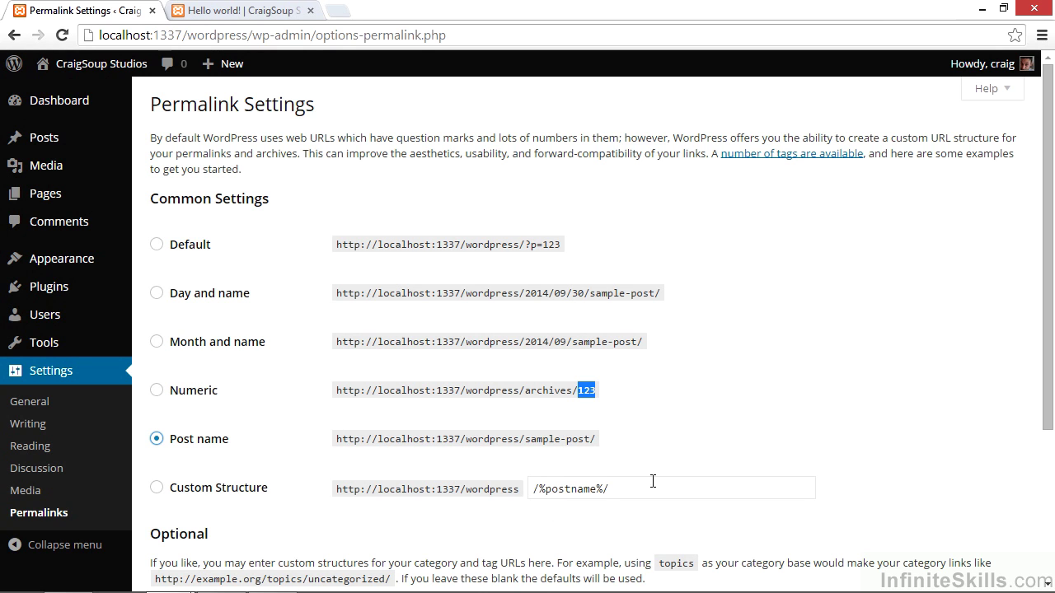
- Try Custom Structure, Post name and Numeric, highlighting 123 in the Numeric example
left_click(157, 488)
left_click(157, 439)
left_click(156, 391)
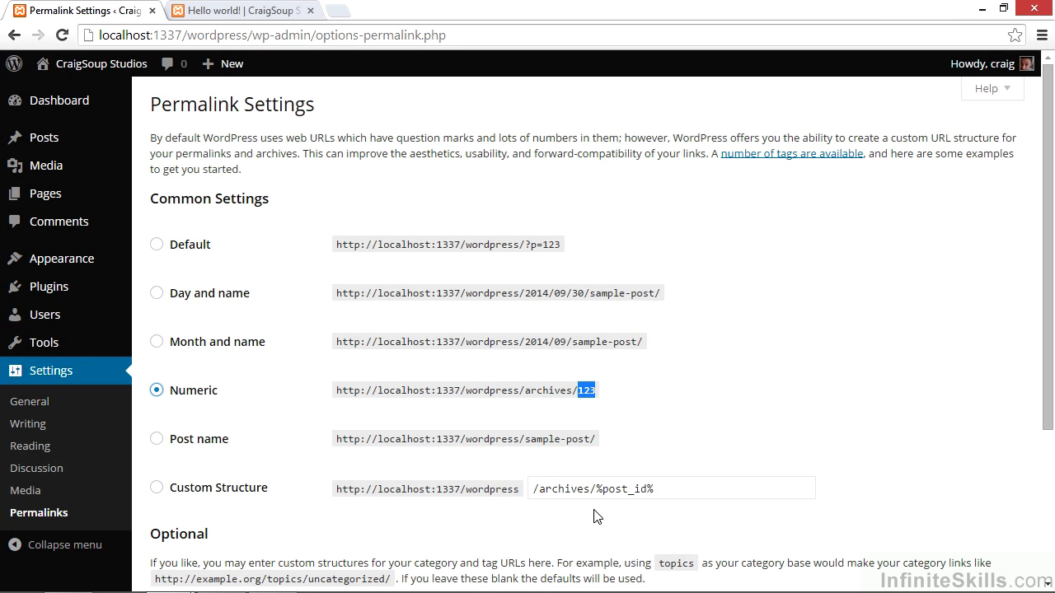
left_click(575, 391)
double_click(587, 390)
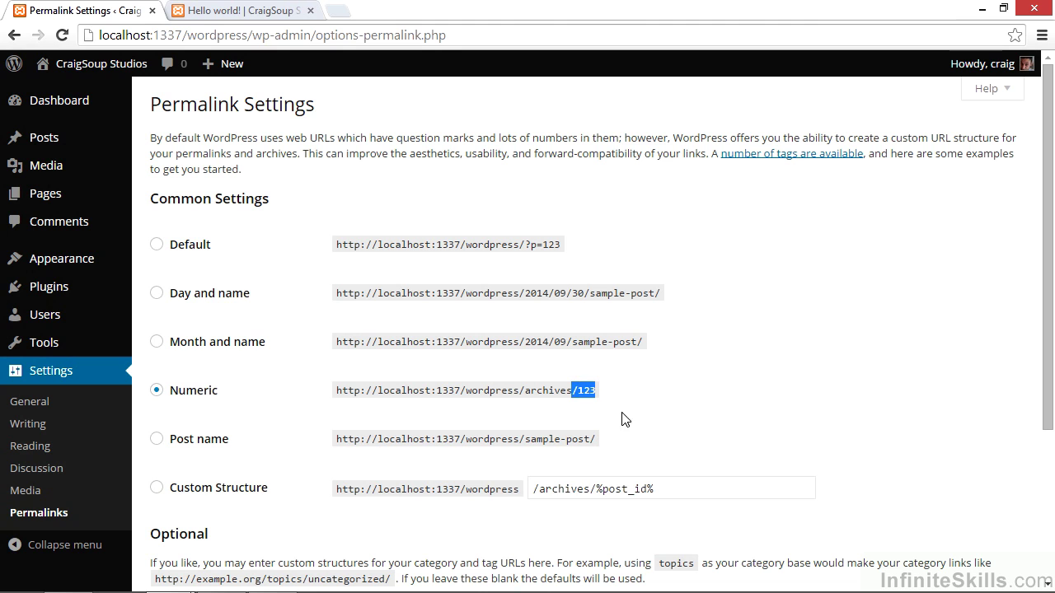
- Highlight archives and %day% in the custom structure while trying Month and name and Day and name
left_click(541, 490)
double_click(541, 490)
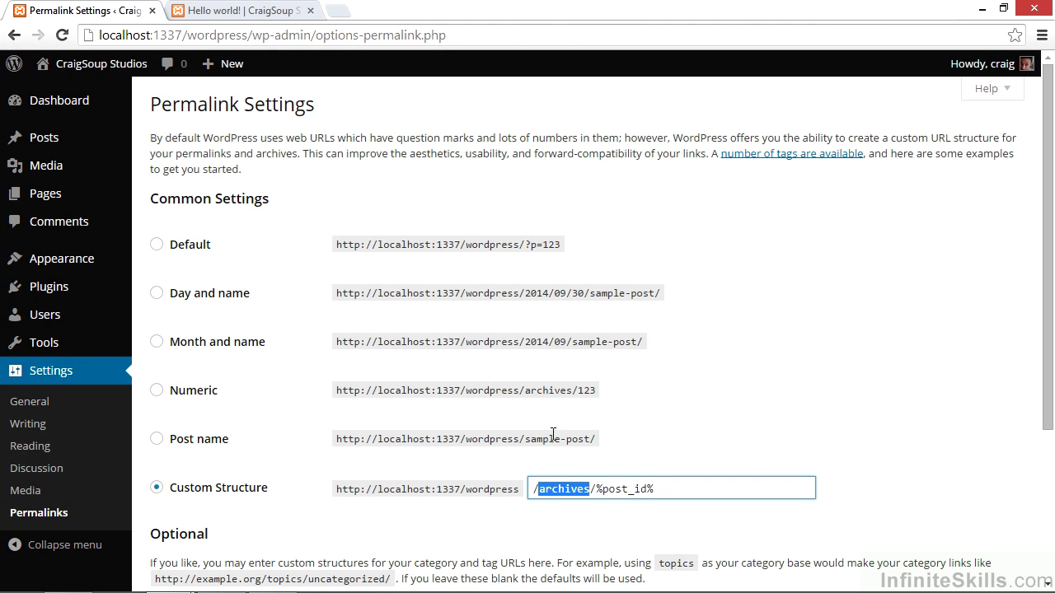
left_click_drag(522, 391, 579, 390)
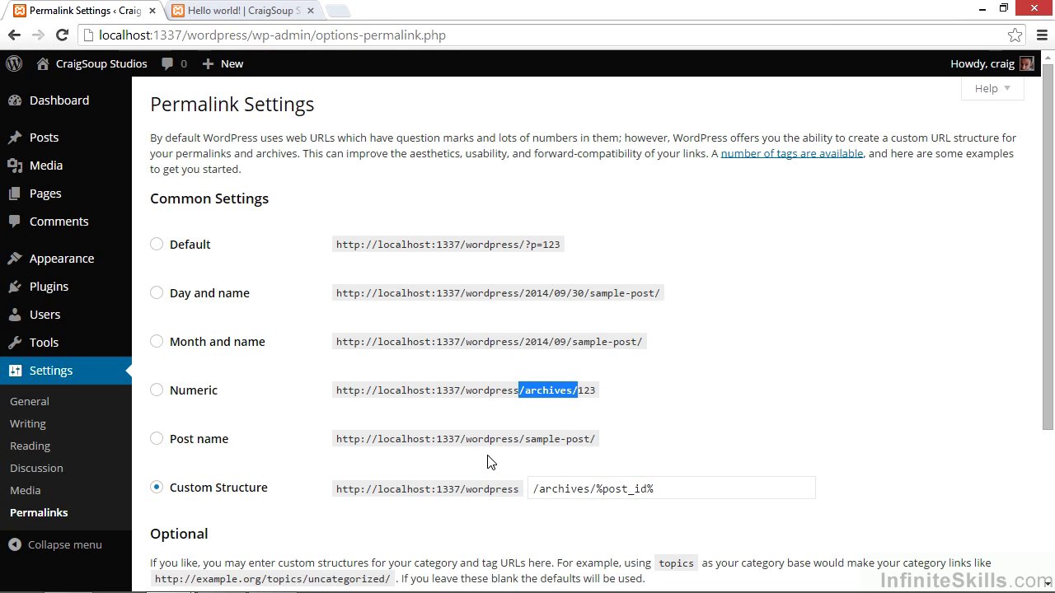
left_click(156, 343)
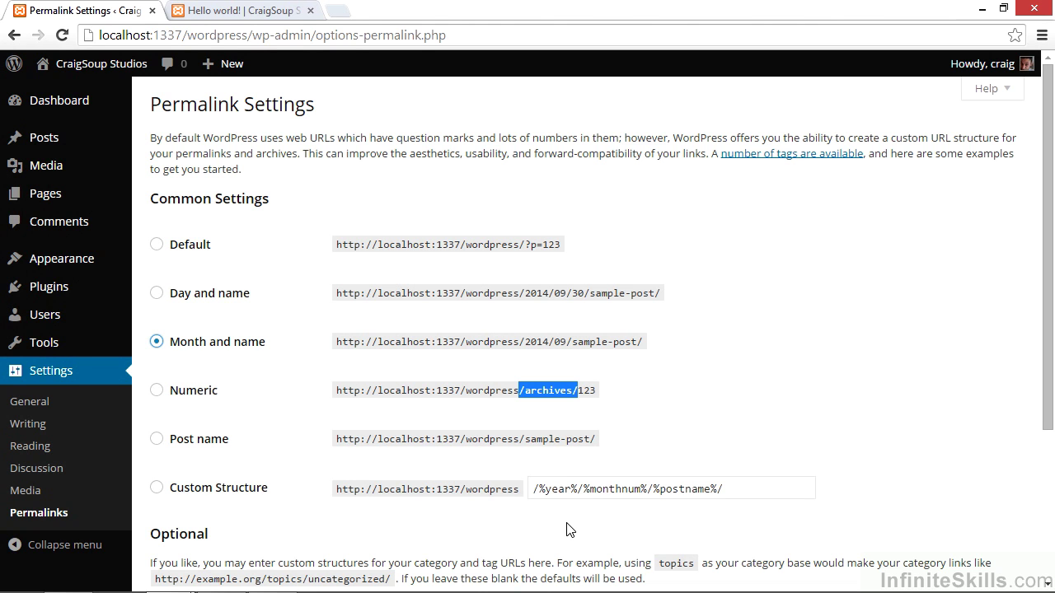
left_click(156, 293)
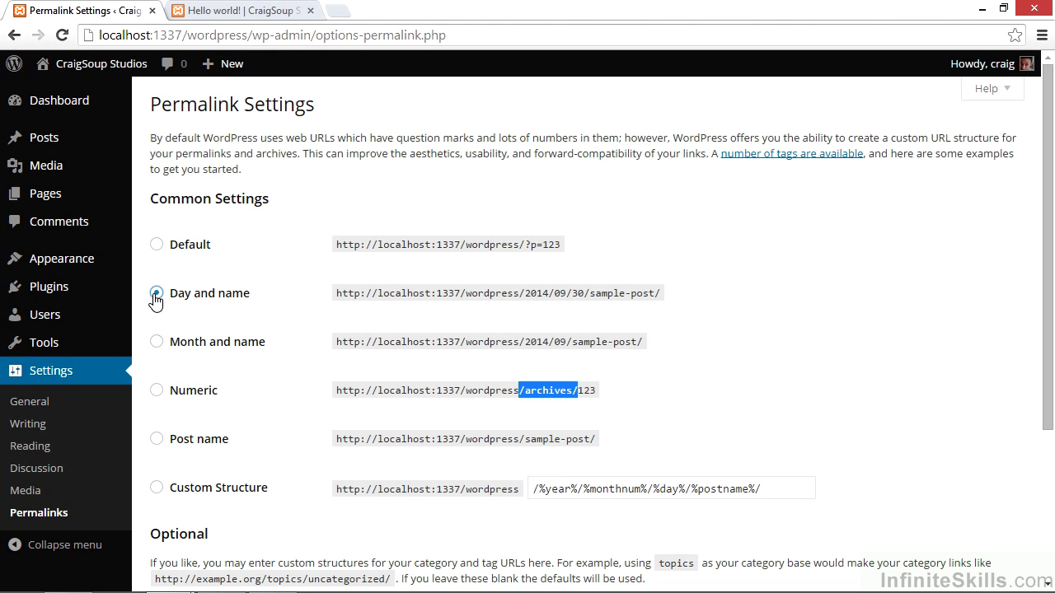
double_click(669, 488)
left_click_drag(683, 488, 685, 488)
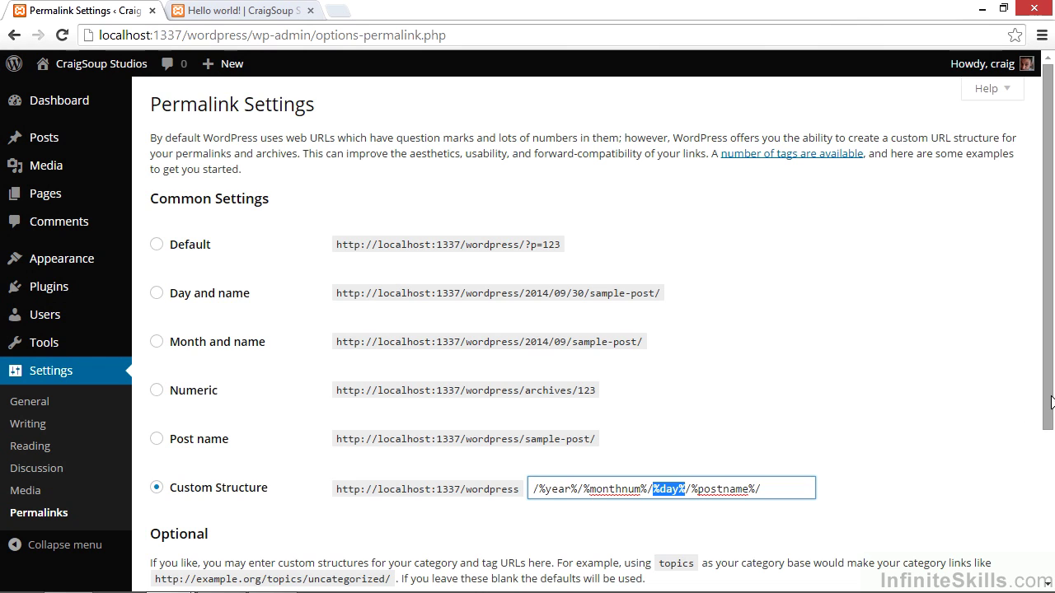
left_click_drag(1050, 417, 1052, 541)
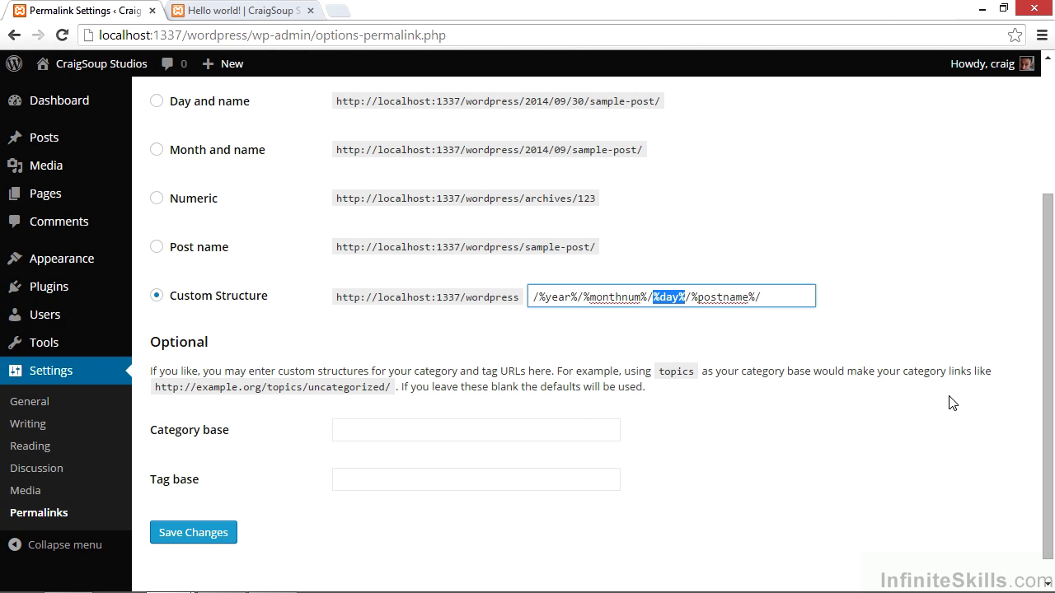
left_click_drag(1050, 398, 1043, 237)
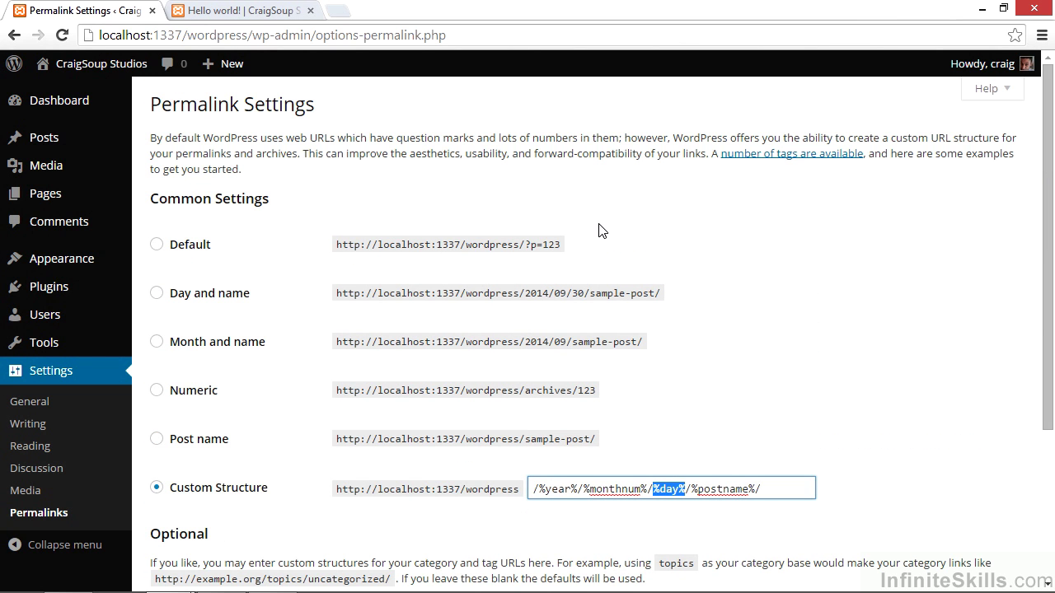
- Compare Default's p=123 with Day and name's dated example, then save Day and name
left_click(157, 246)
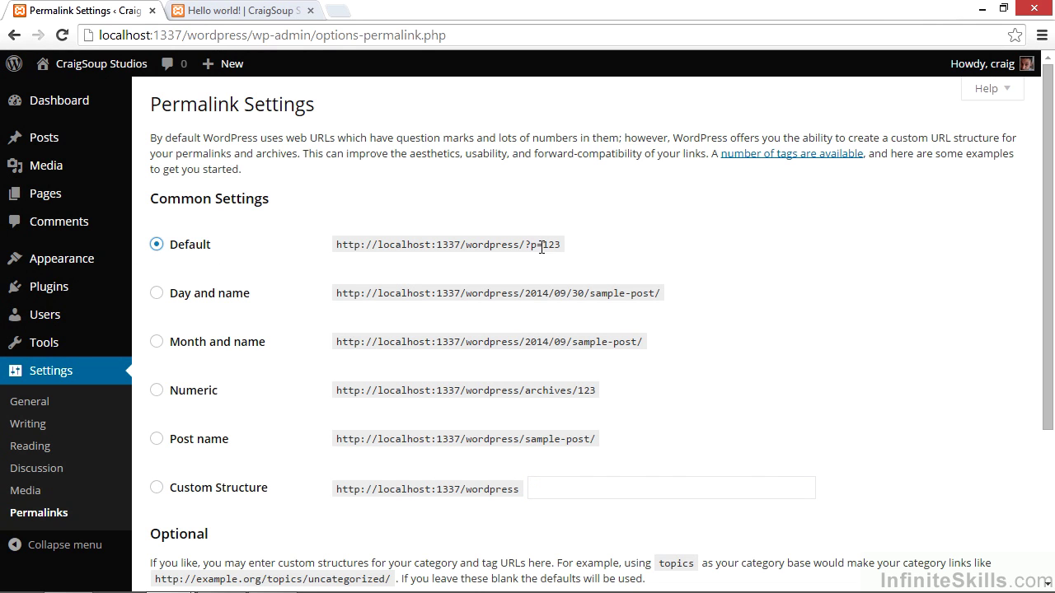
left_click_drag(532, 245, 572, 244)
left_click(157, 295)
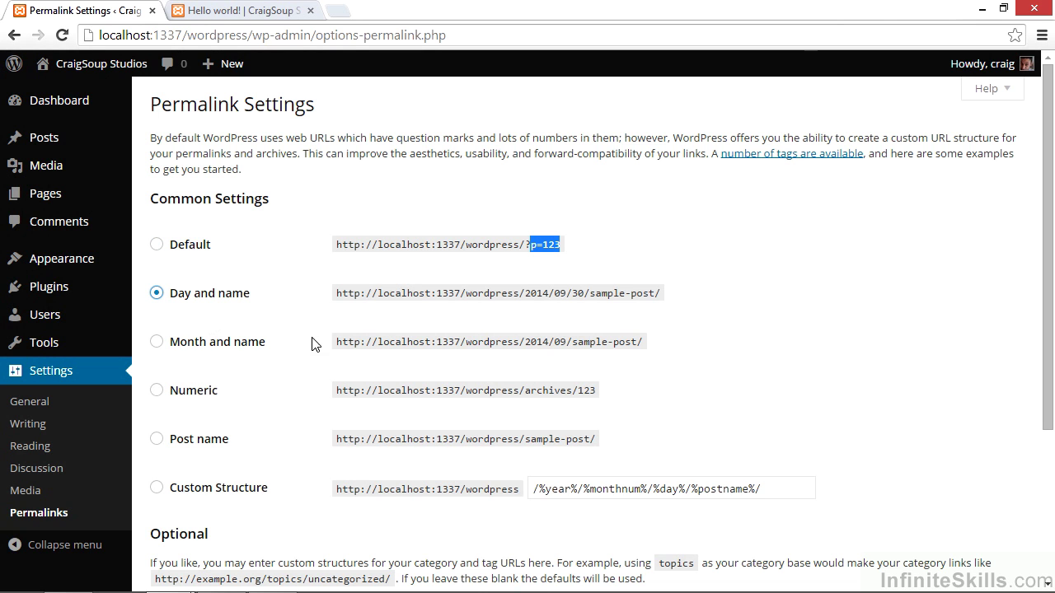
left_click(397, 295)
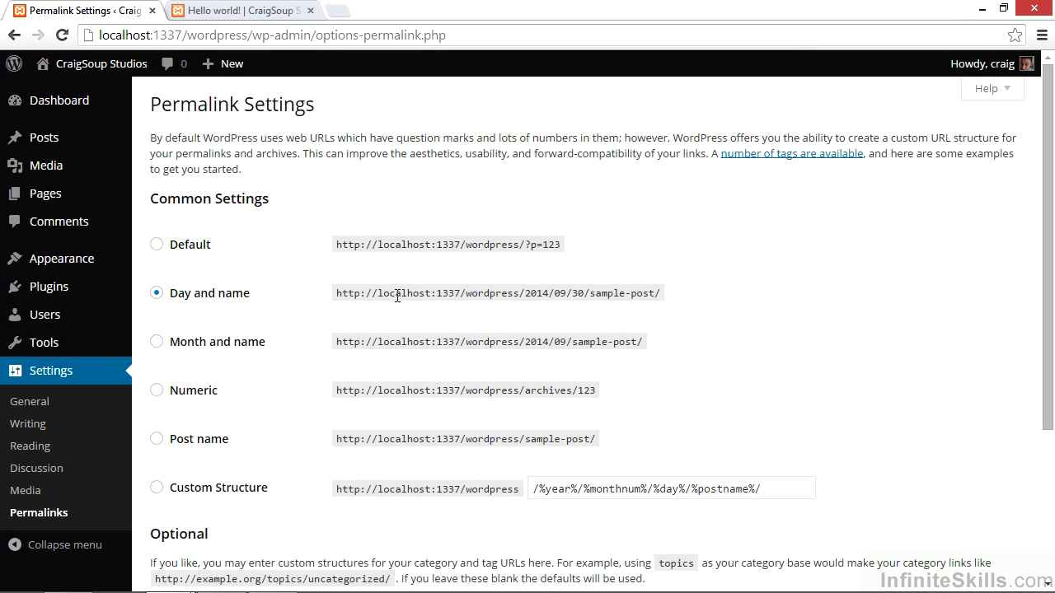
left_click_drag(522, 292, 590, 294)
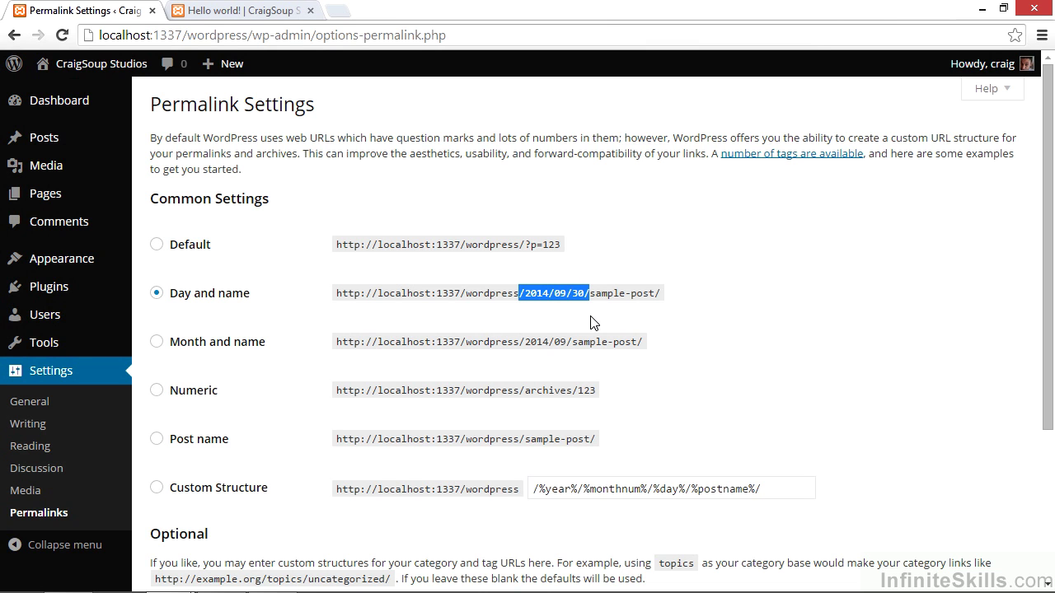
left_click(647, 293)
scroll(296, 383, "down", 3)
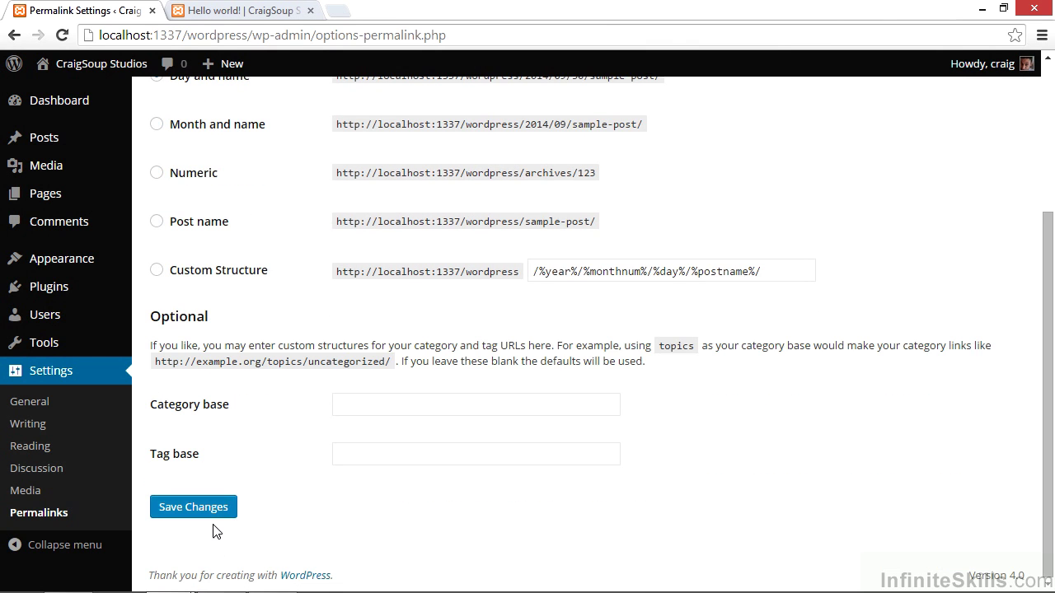
left_click(189, 507)
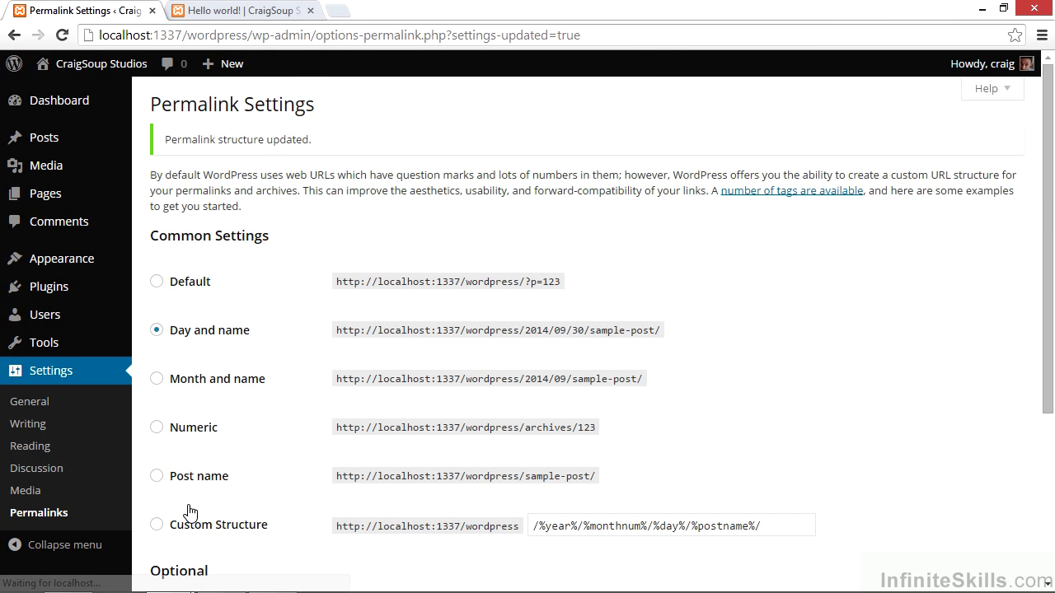